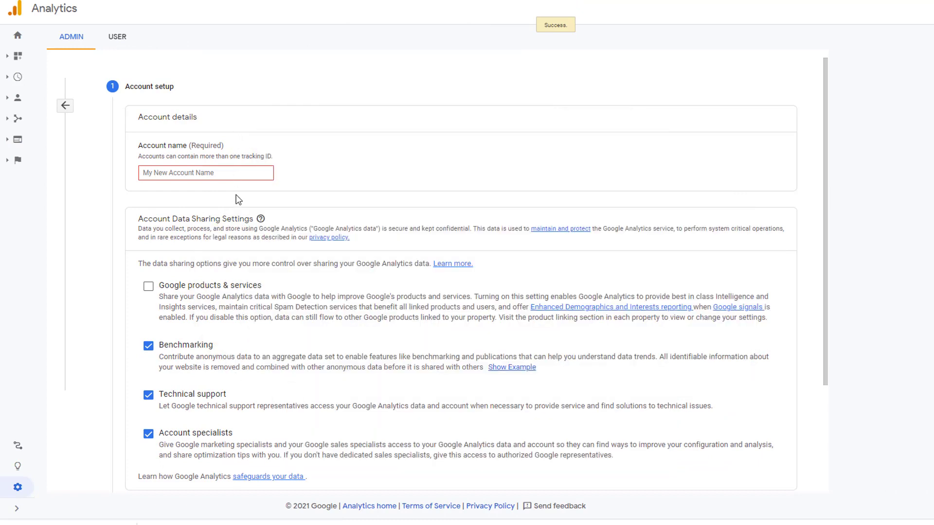
- Name the new account 'Test Account' and its property 'My Blog'
left_click(223, 174)
type("Test Account")
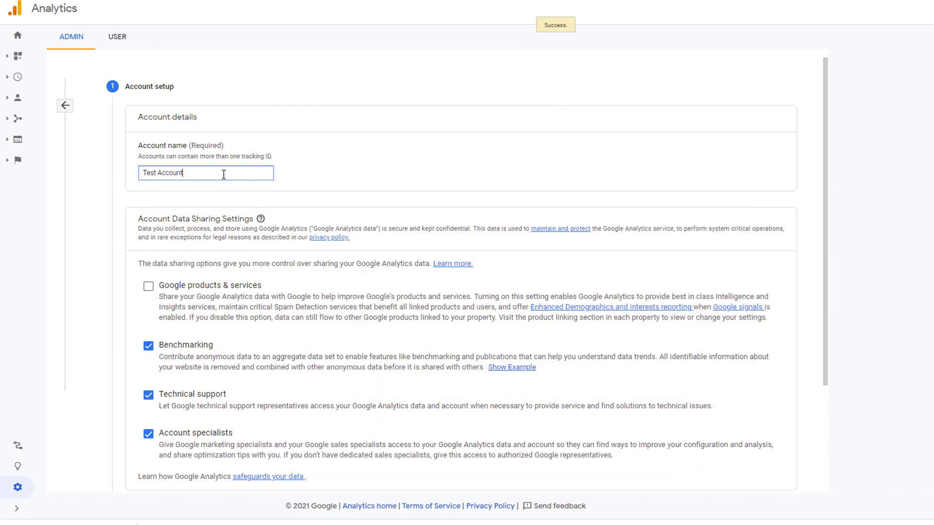
scroll(288, 310, "down", 3)
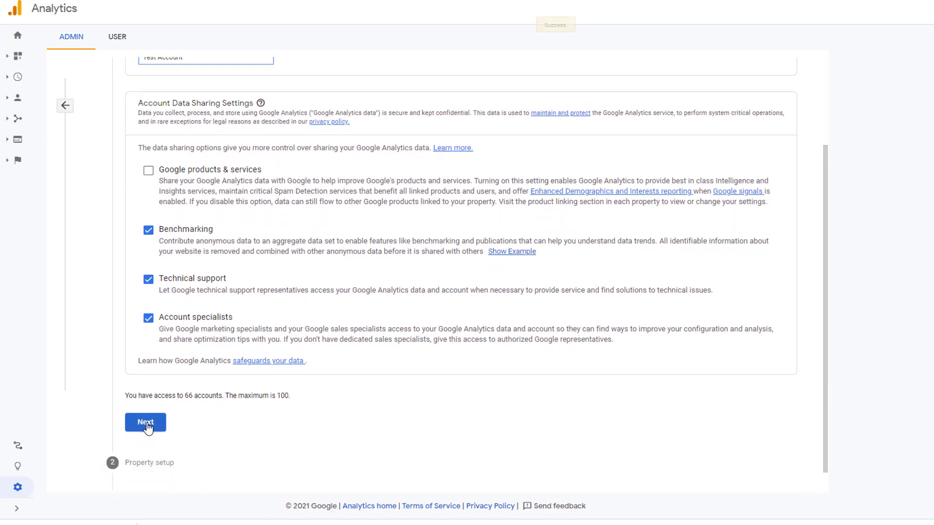
left_click(146, 422)
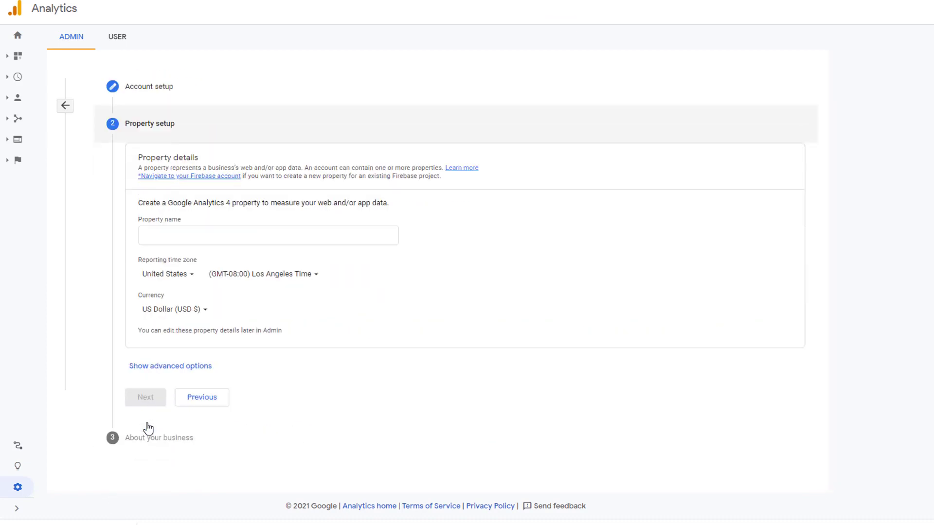
left_click(168, 237)
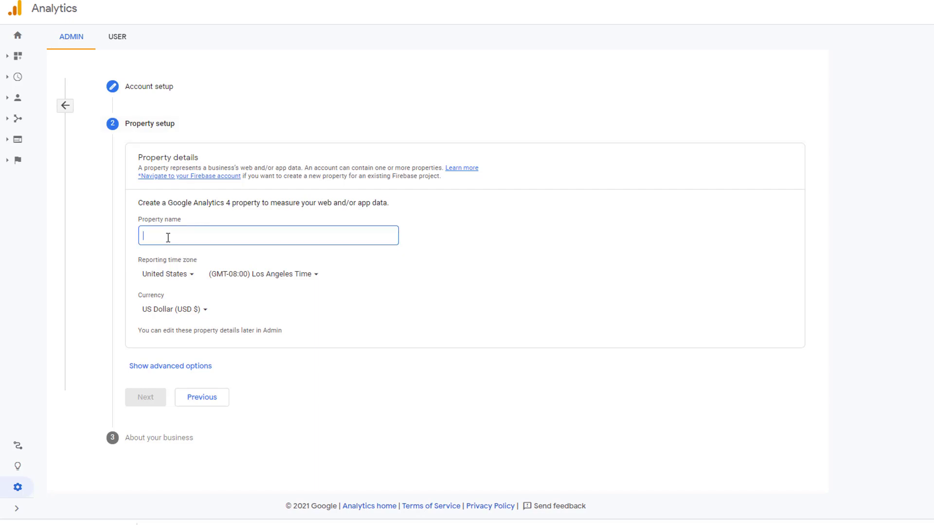
type("My Blog")
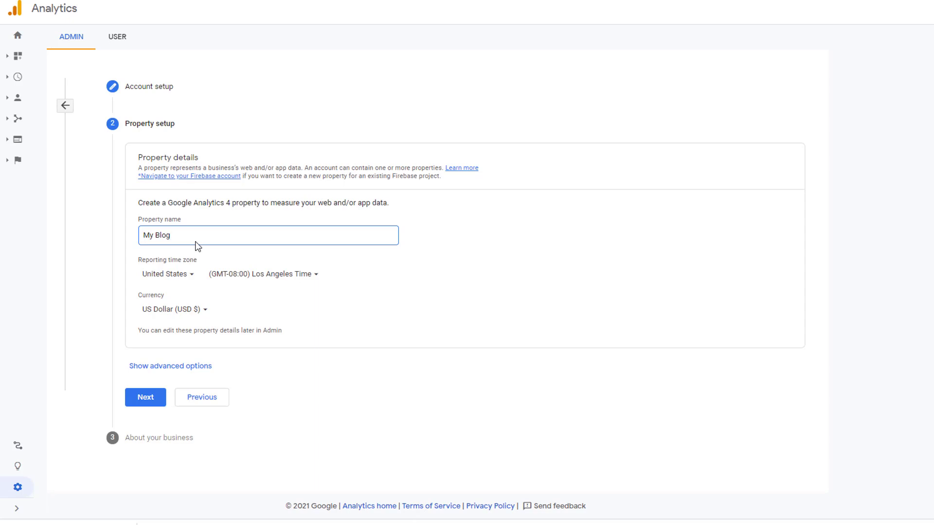
- Describe the business as a Small Arts & Entertainment site aiming to optimize the site experience
left_click(153, 401)
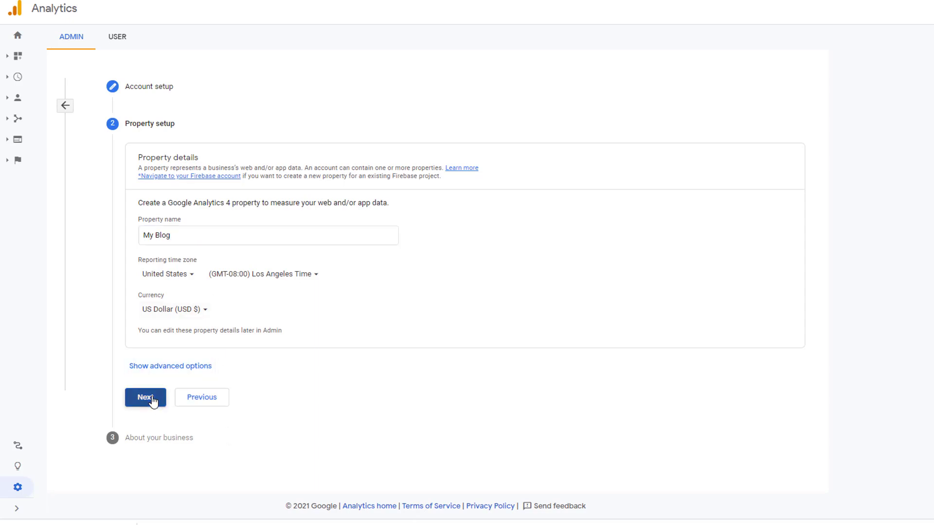
left_click(173, 259)
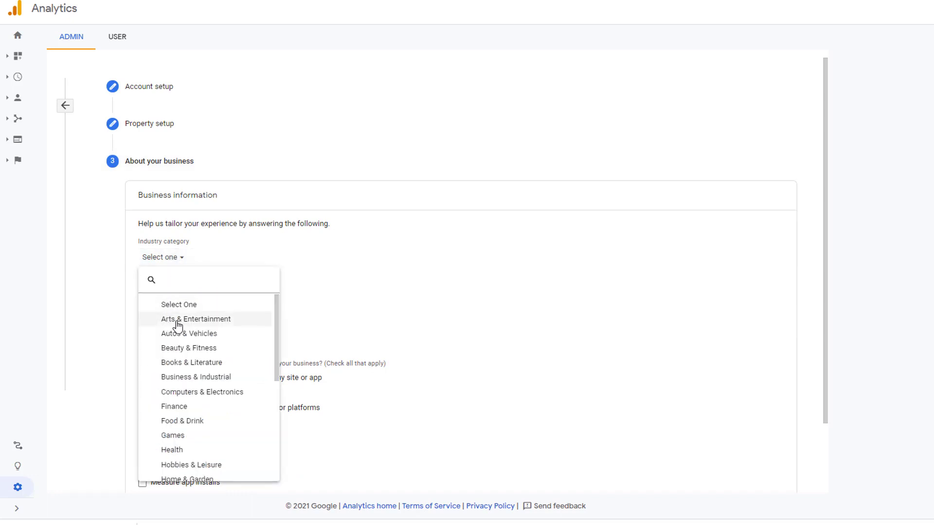
left_click(177, 324)
left_click(143, 295)
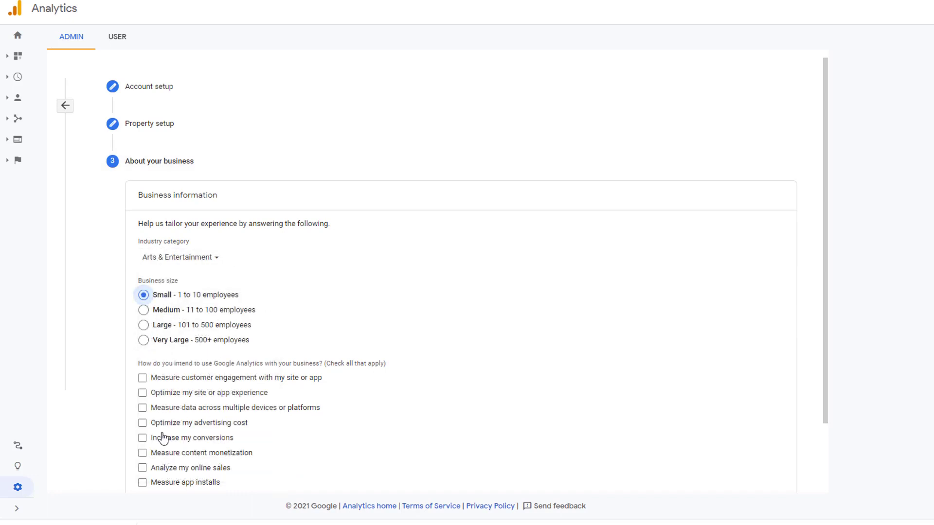
left_click(142, 392)
scroll(414, 428, "down", 2)
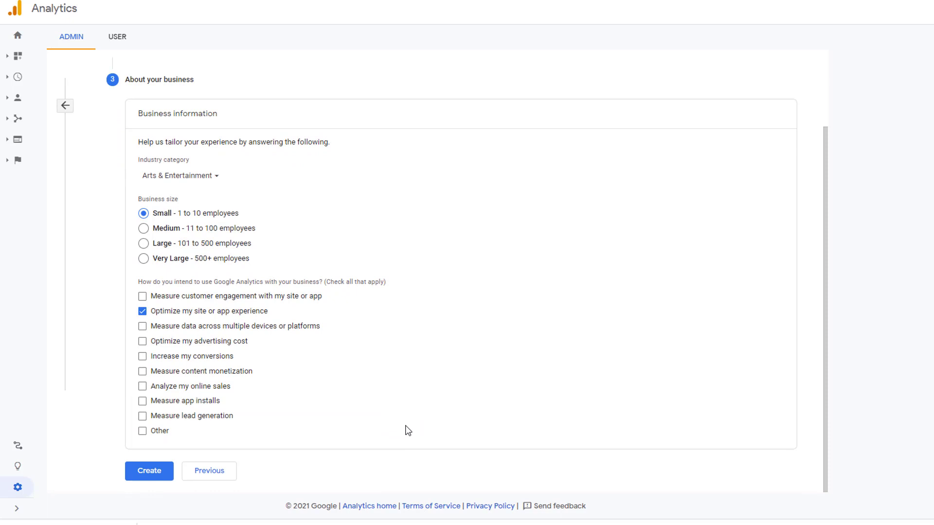
- Create the property and accept the GDPR and terms of service agreements
left_click(148, 473)
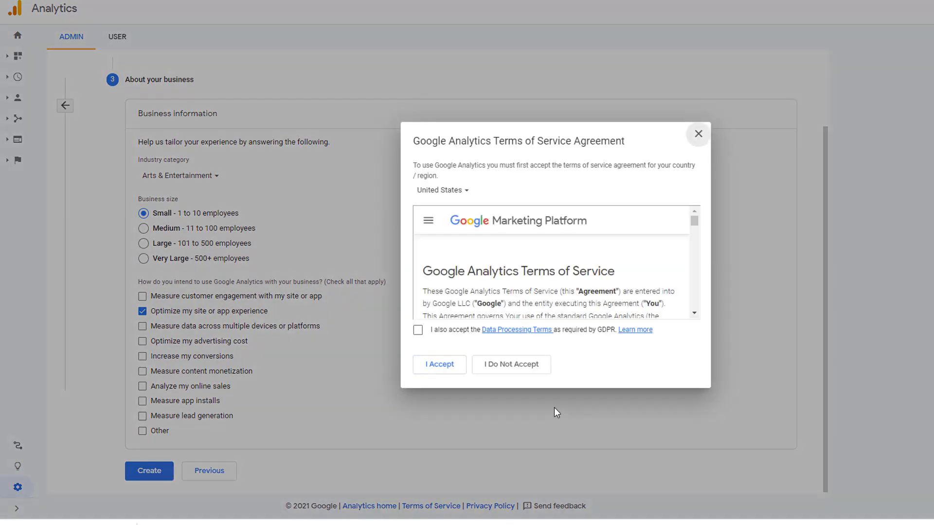
left_click_drag(702, 229, 713, 331)
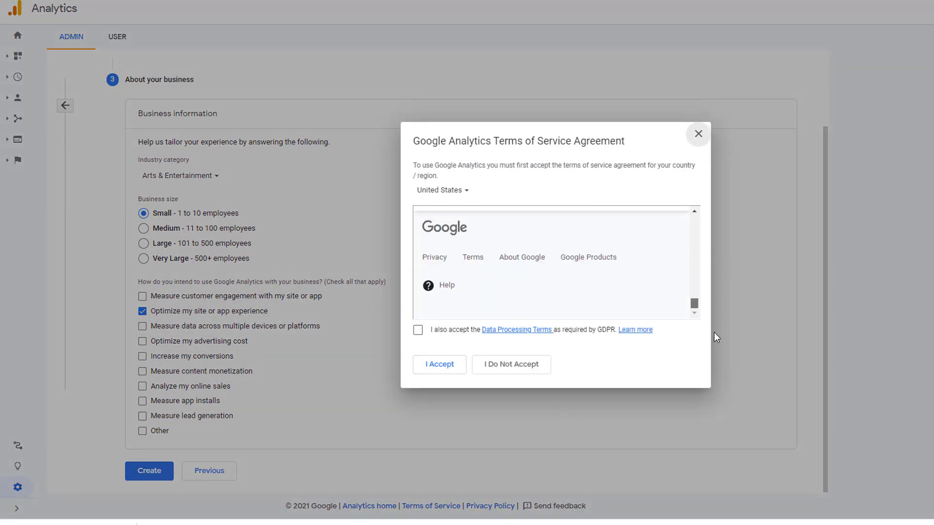
left_click(417, 334)
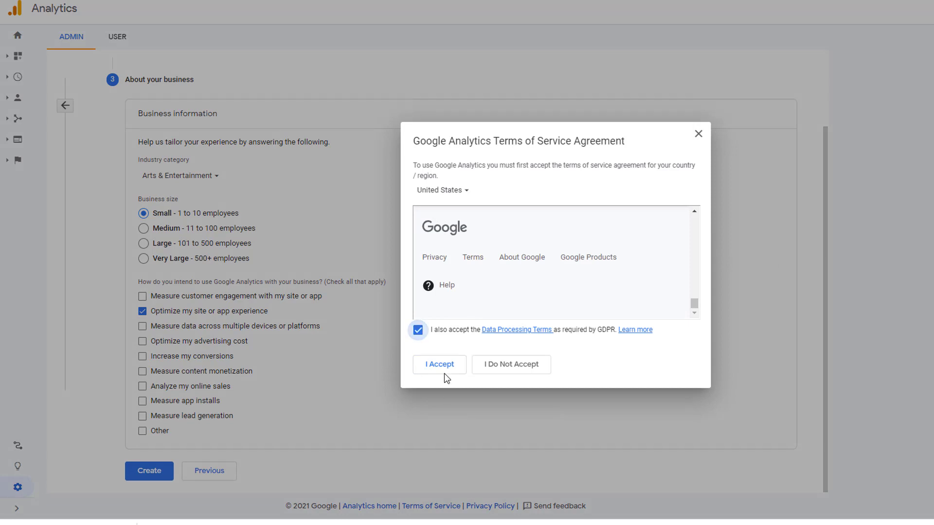
left_click(439, 363)
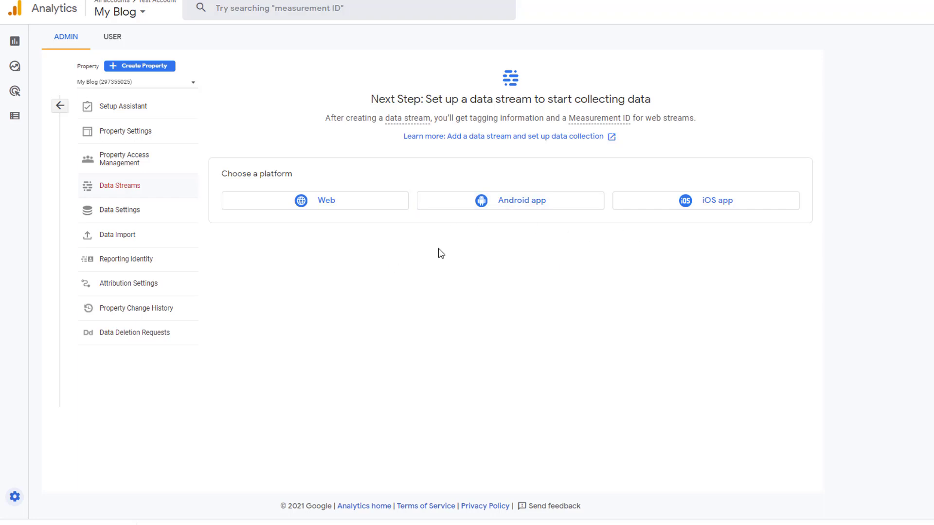
left_click(331, 207)
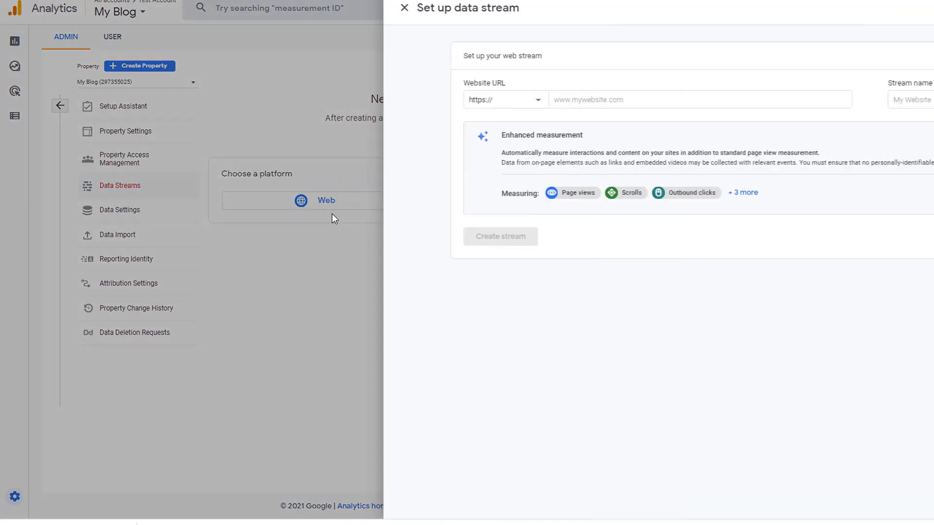
left_click(451, 100)
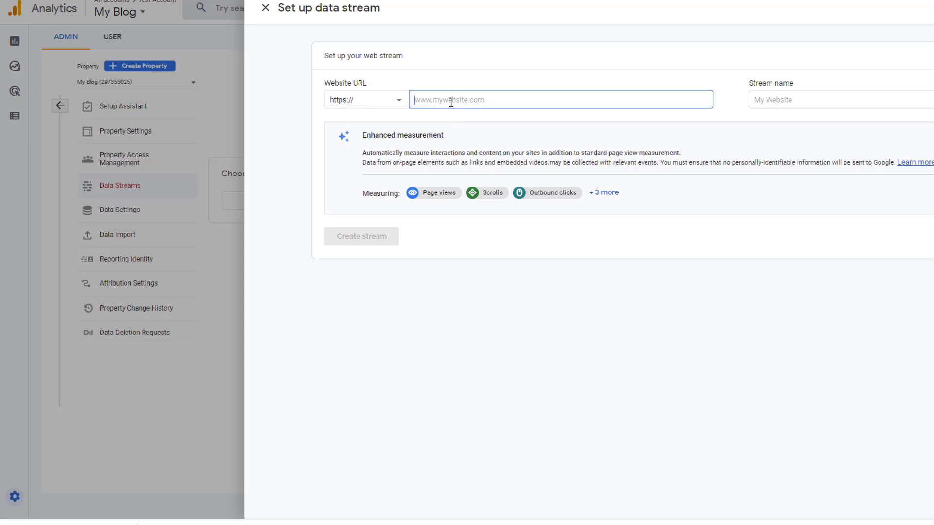
type("webanalysts.blogspot.com")
left_click(826, 101)
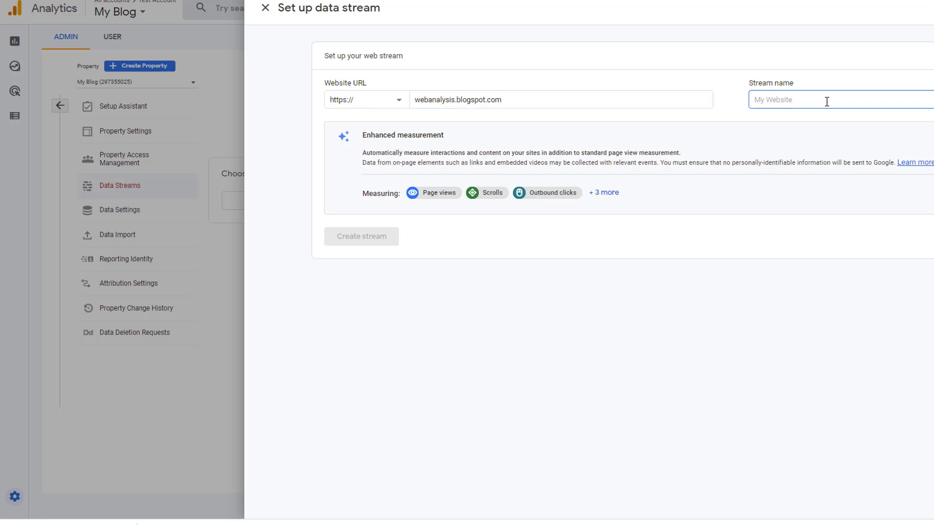
key("BackSpace")
type("My B")
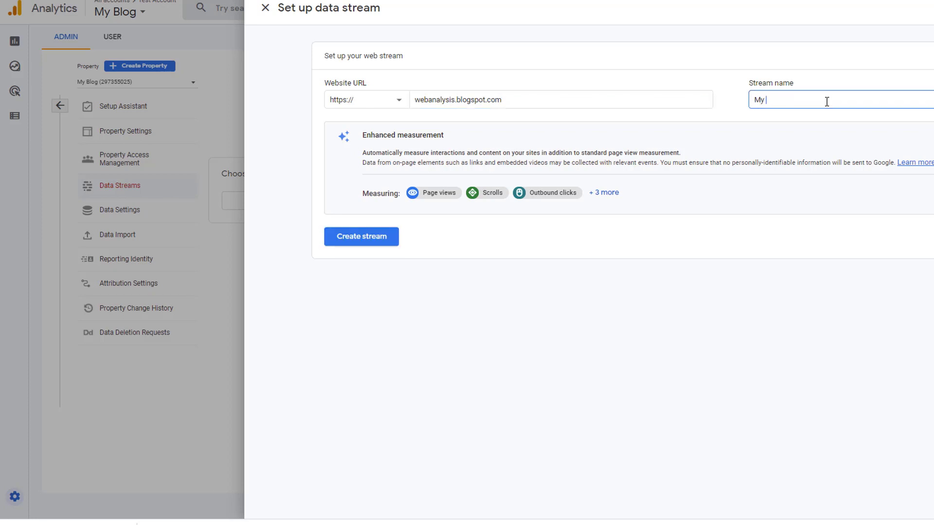
type("log")
left_click(359, 238)
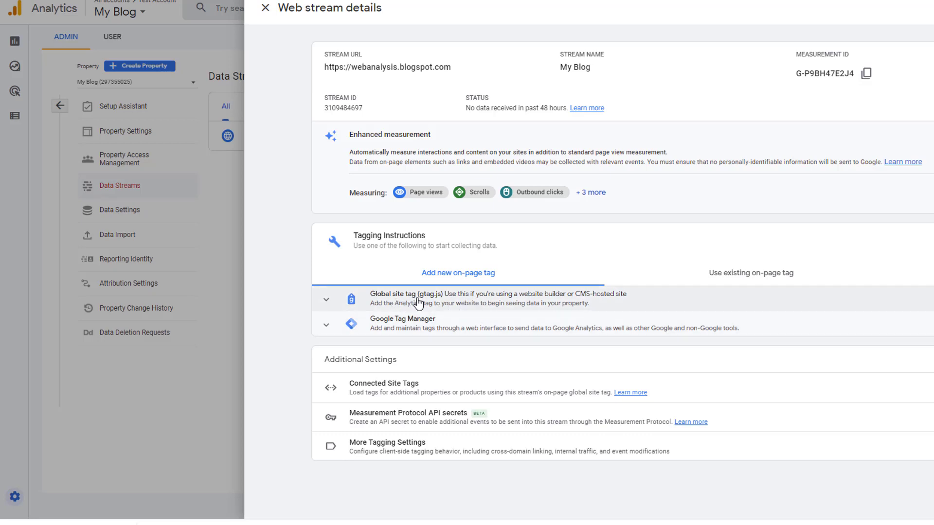
- Expand the Global site tag (gtag.js) instructions and copy the tracking code snippet
left_click(436, 305)
scroll(445, 370, "down", 1)
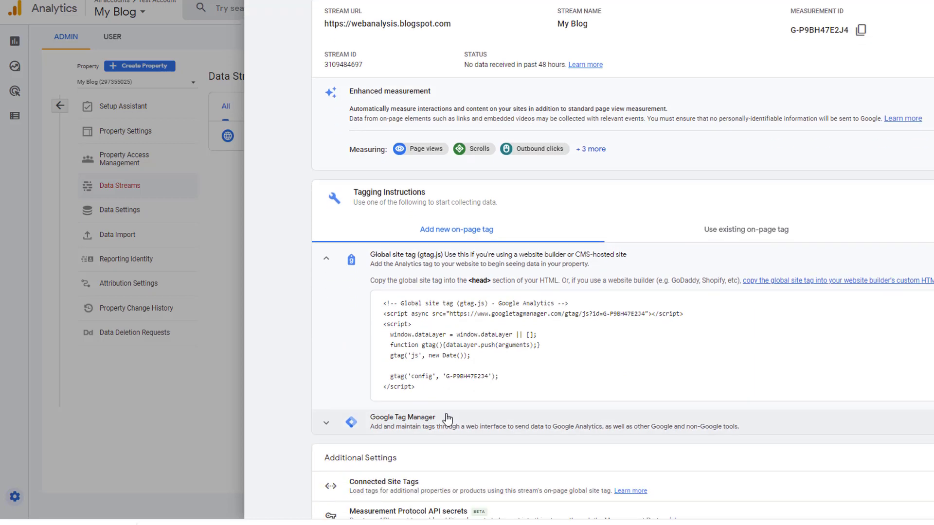
left_click_drag(436, 393, 370, 305)
key("ctrl+c")
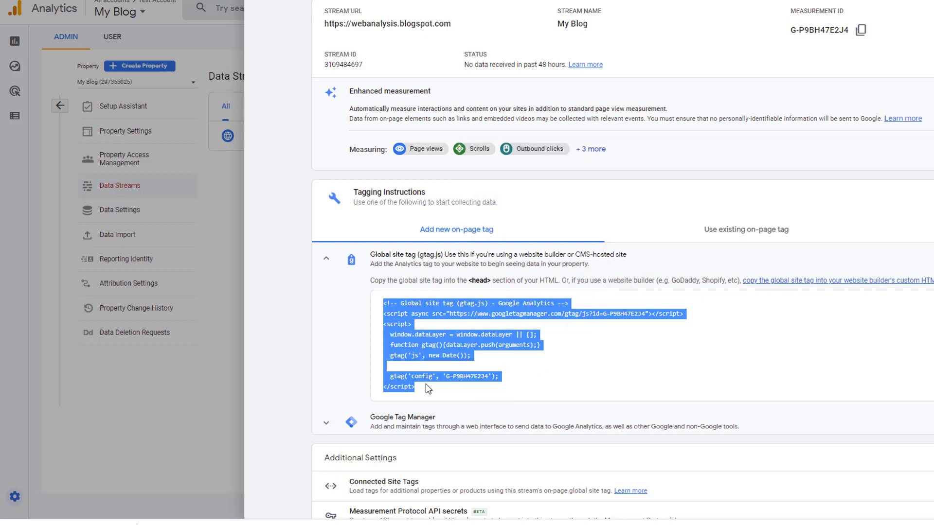
right_click(414, 329)
left_click(454, 336)
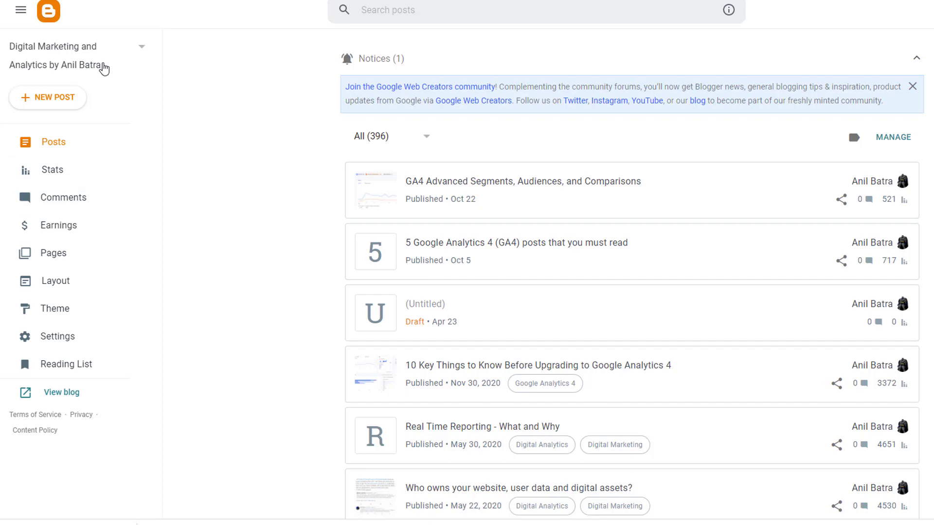
- Open the Blogger theme's HTML editor via the Customize menu's Edit HTML option
left_click(47, 318)
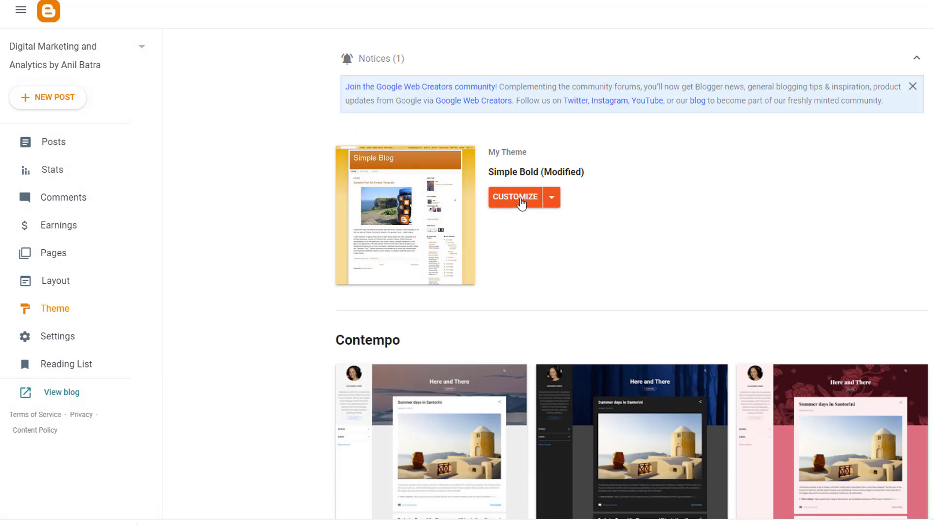
left_click(552, 203)
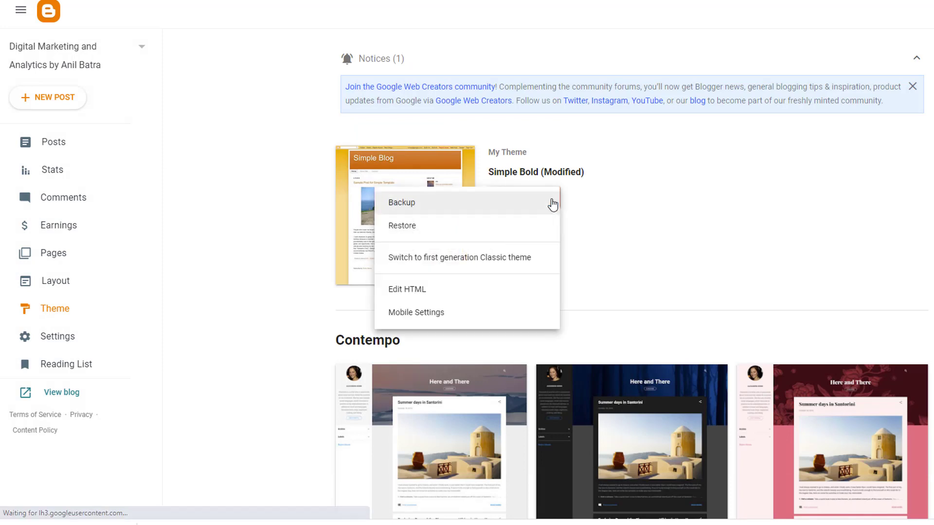
left_click(406, 291)
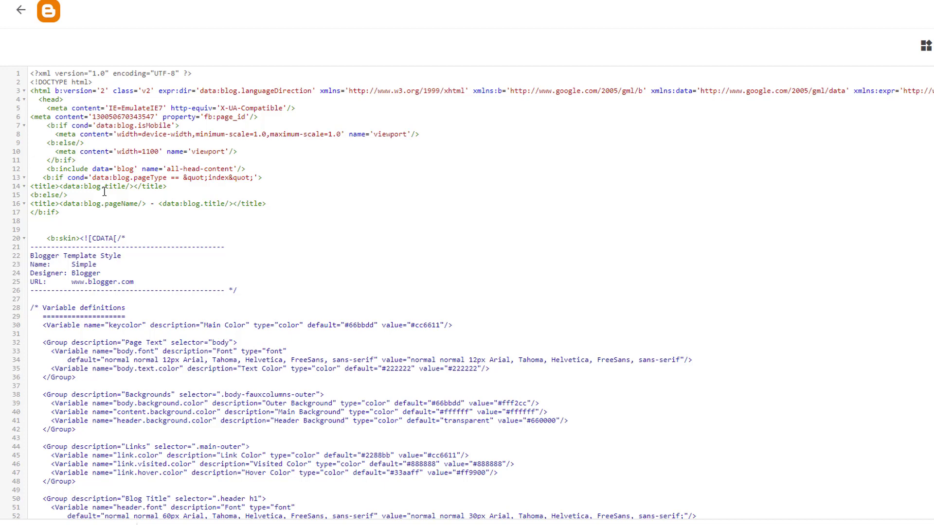
- Paste the GA4 gtag.js snippet right after the <head> tag and save the theme
key("Return")
key("Return")
key("Return")
key("Return")
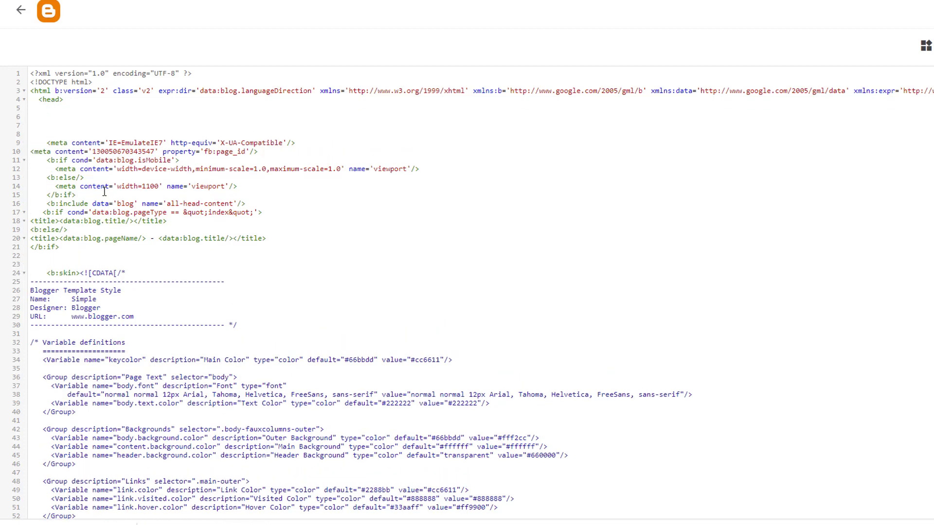
key("ctrl+v")
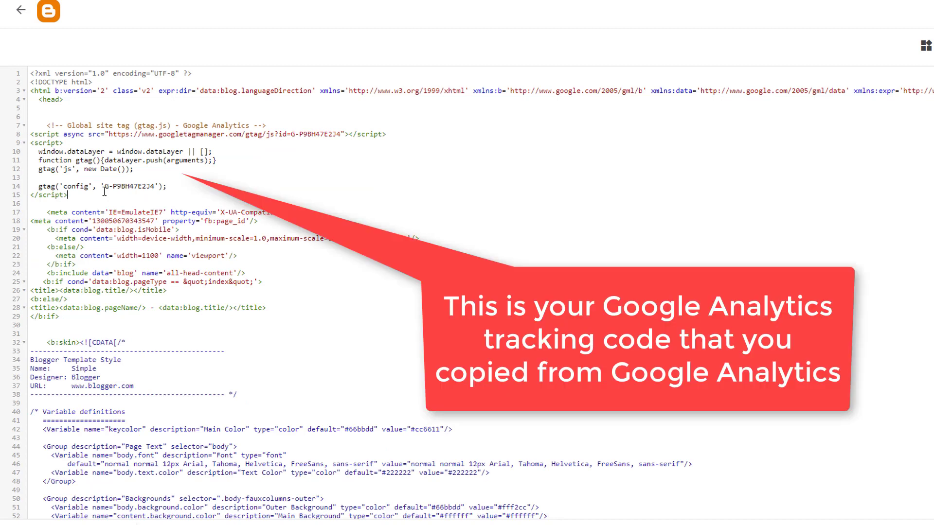
left_click(873, 99)
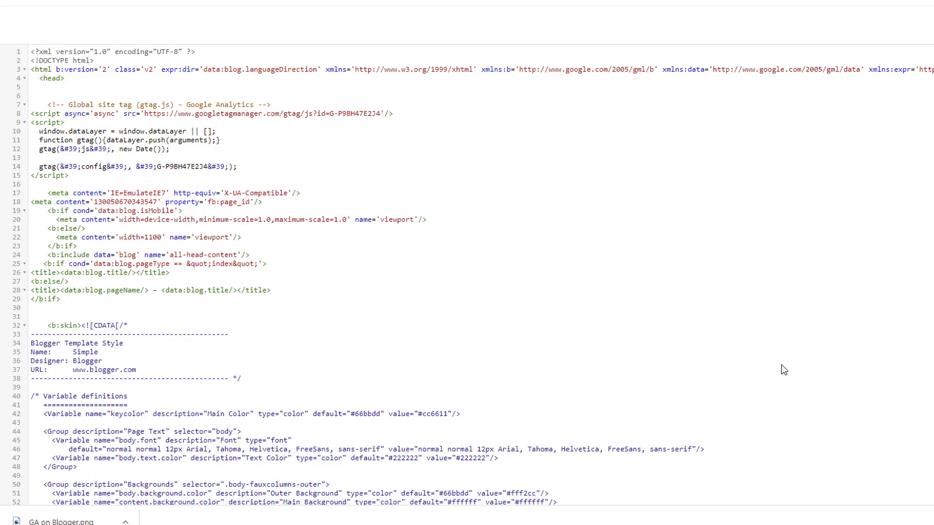
key("ctrl+Tab")
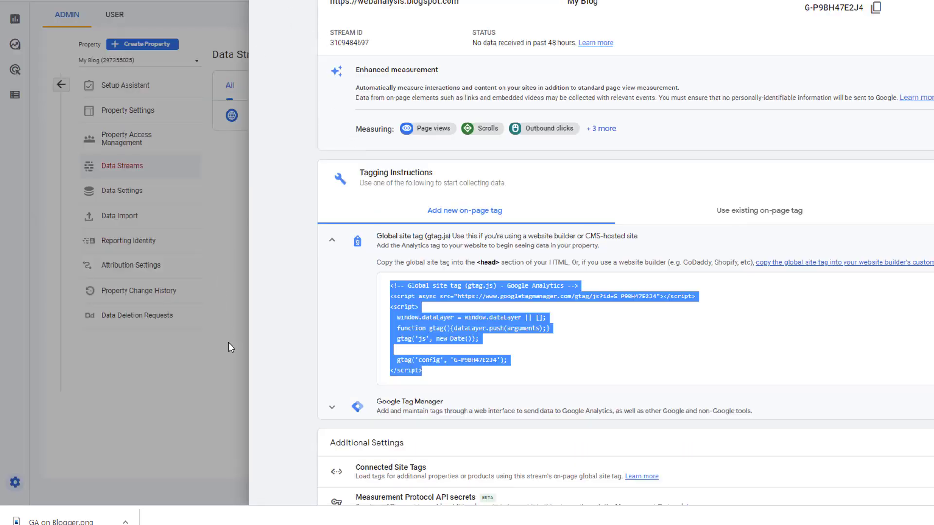
- Close the stream details and check Realtime: 1 user and 4 page_view events
left_click(194, 377)
mouse_move(14, 50)
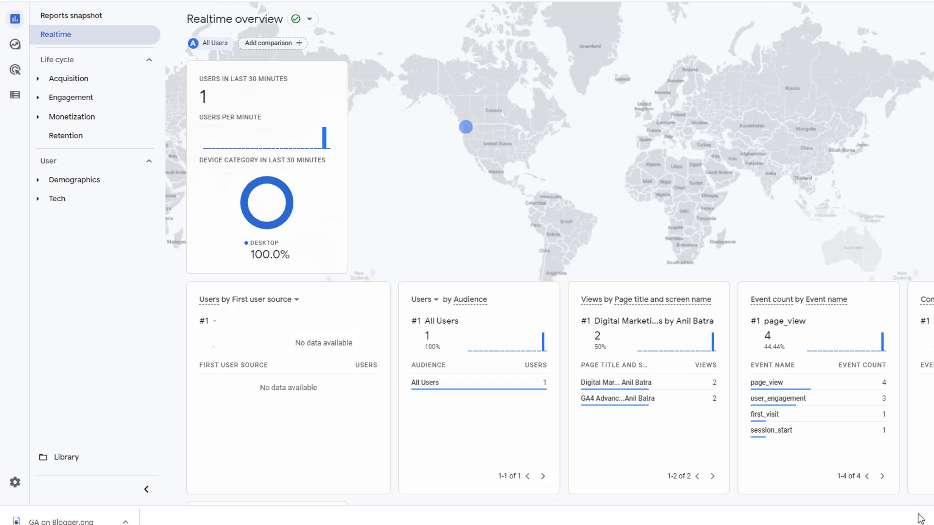
- Reopen the My Blog stream under Admin > Data Streams and expand its gtag.js snippet
left_click(41, 482)
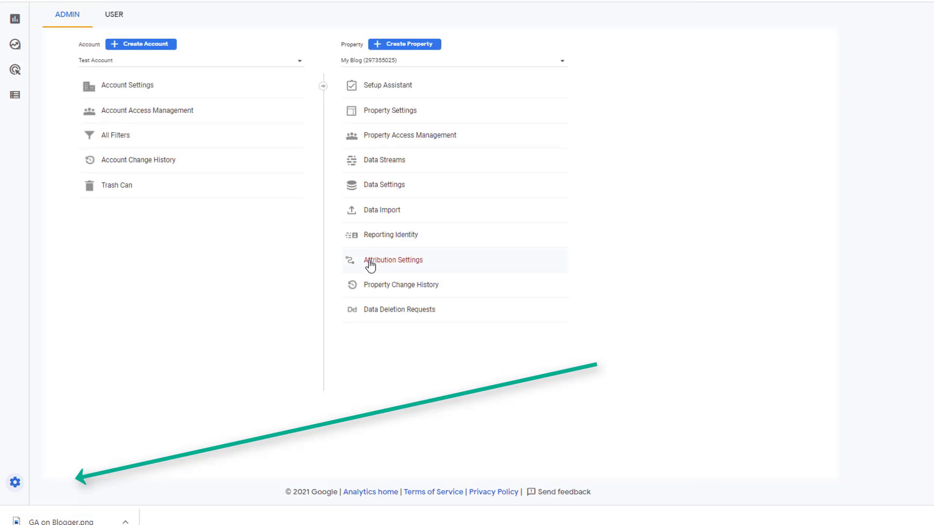
left_click(396, 164)
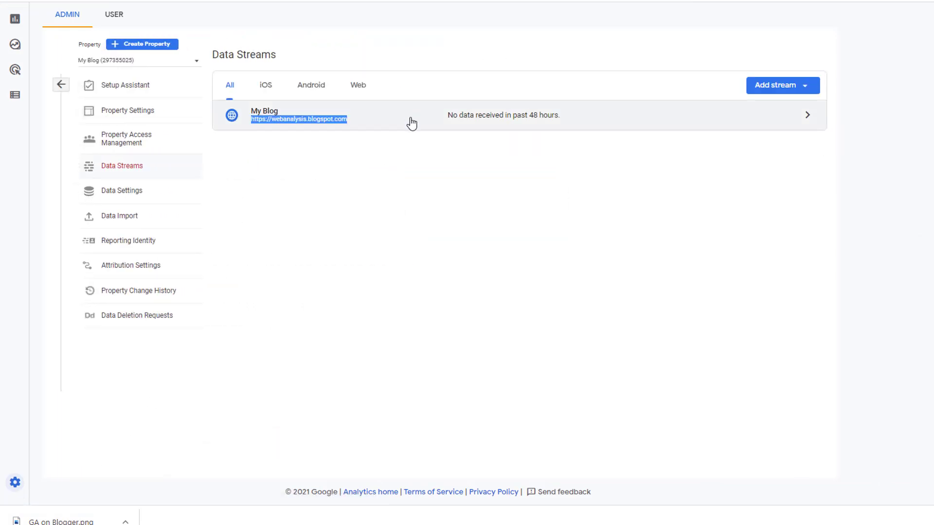
left_click(439, 122)
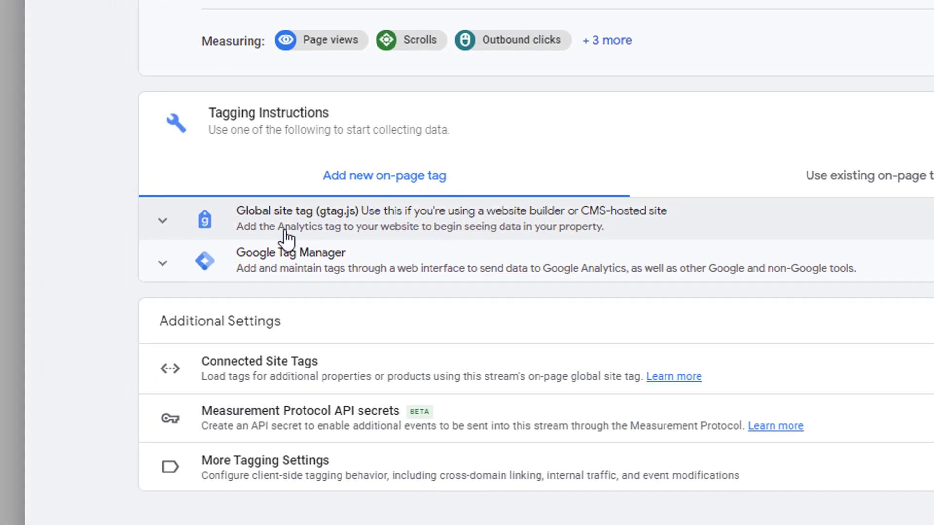
left_click(288, 228)
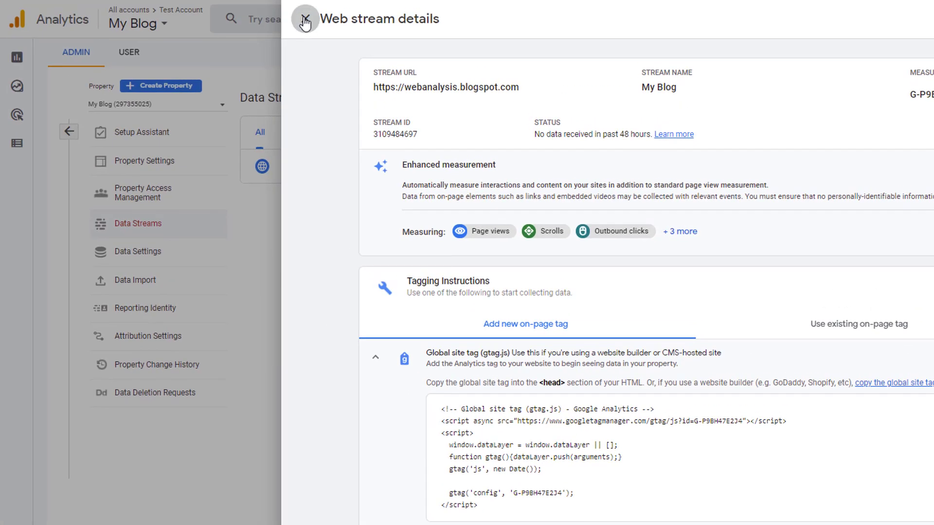
- Switch the Admin page to the other account's Universal Analytics property
left_click(305, 20)
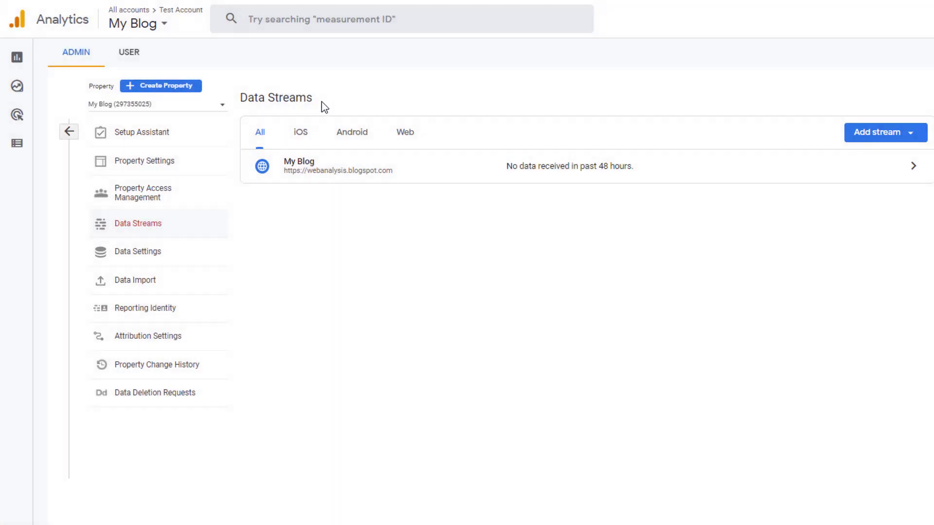
left_click(70, 133)
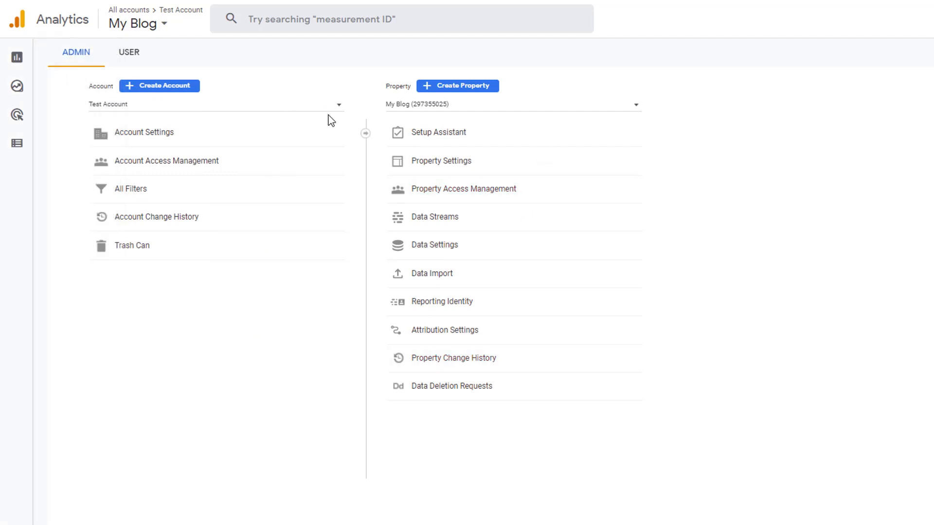
left_click(338, 112)
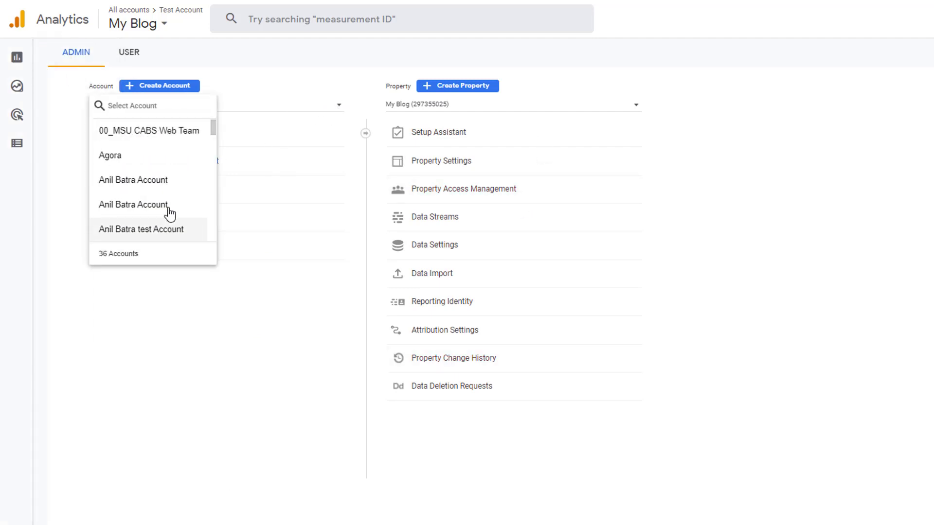
left_click(162, 188)
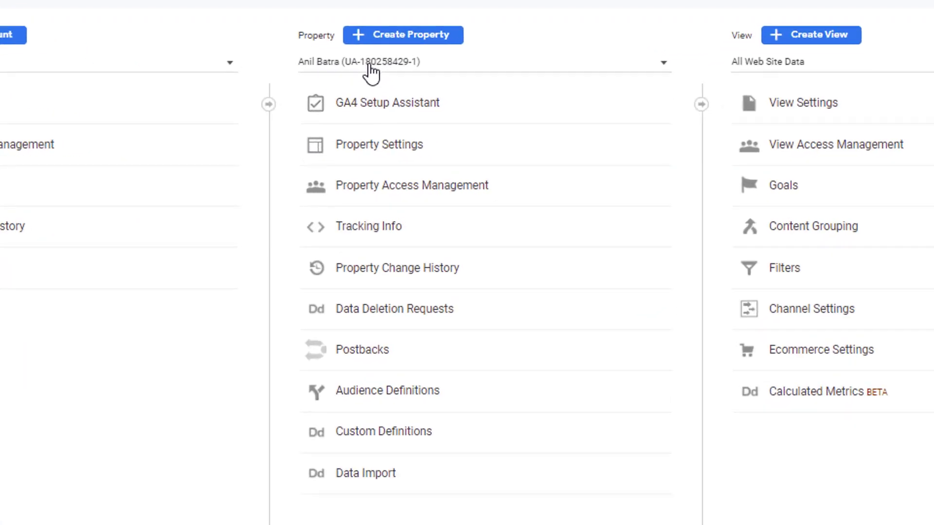
left_click(373, 68)
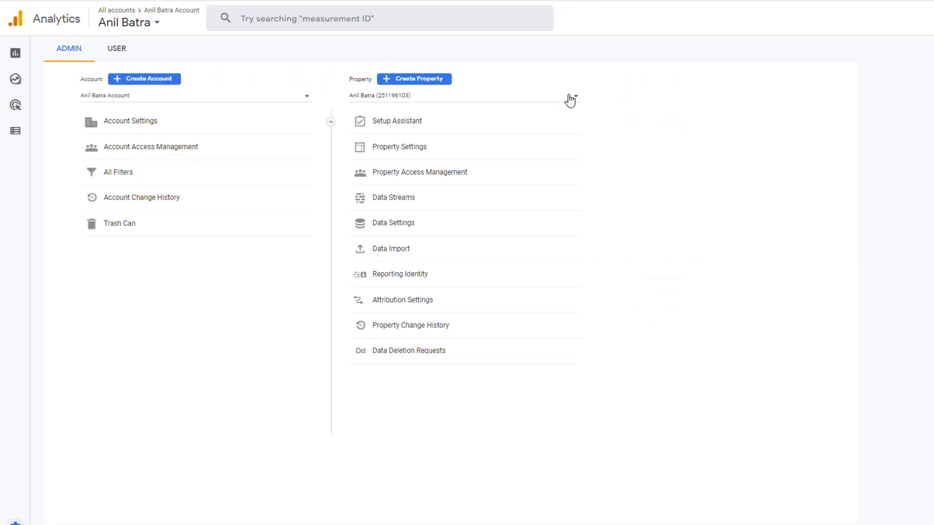
left_click(570, 100)
left_click(425, 119)
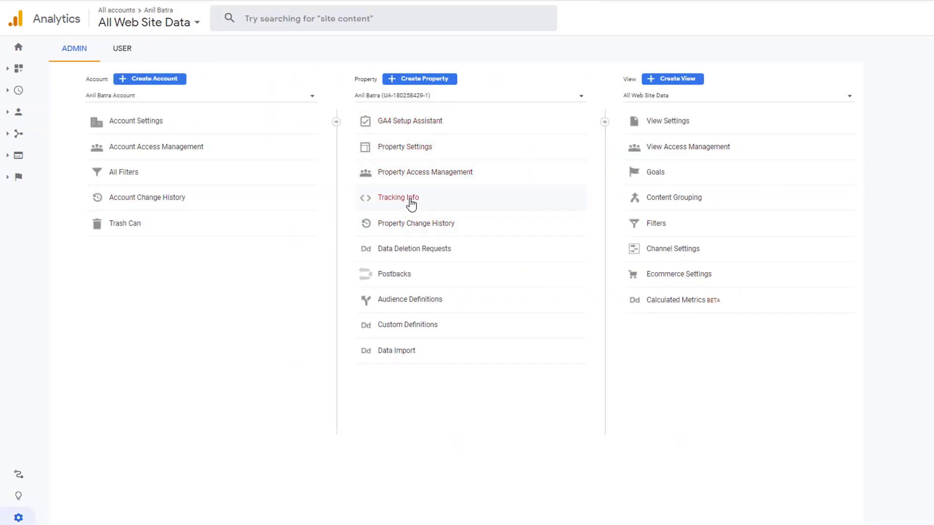
- Open Tracking Info > Tracking Code for the Universal Analytics property
left_click(411, 204)
left_click(410, 220)
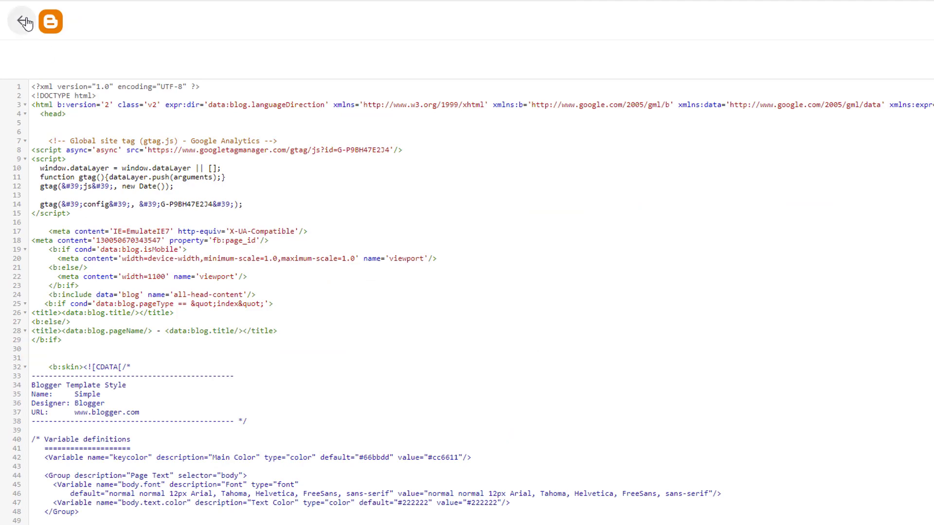
- Reopen the theme's HTML editor and paste the Universal Analytics gtag.js code right after the <head> tag
left_click(22, 23)
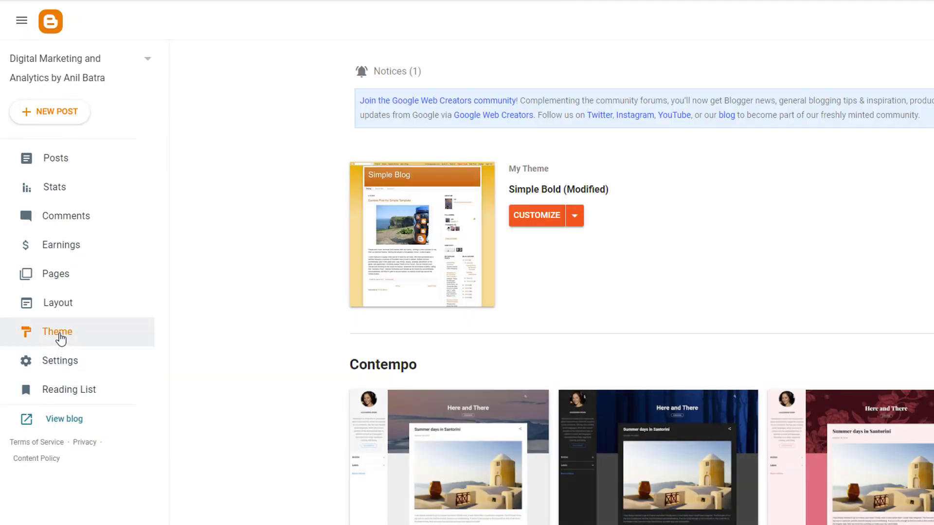
left_click(575, 215)
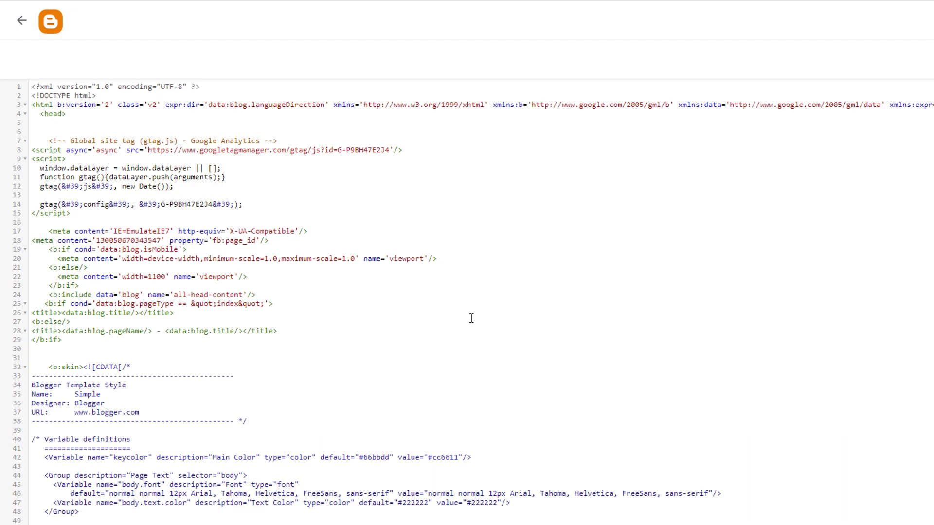
key("ctrl+v")
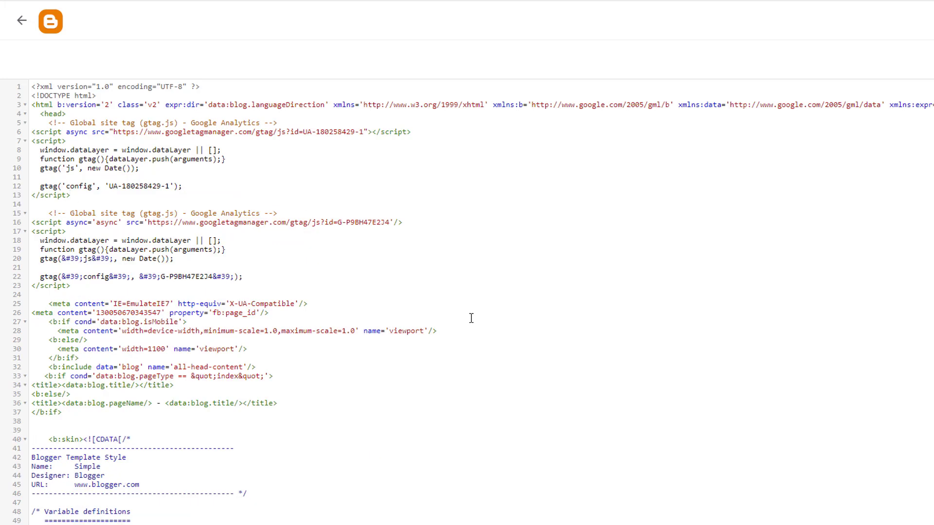